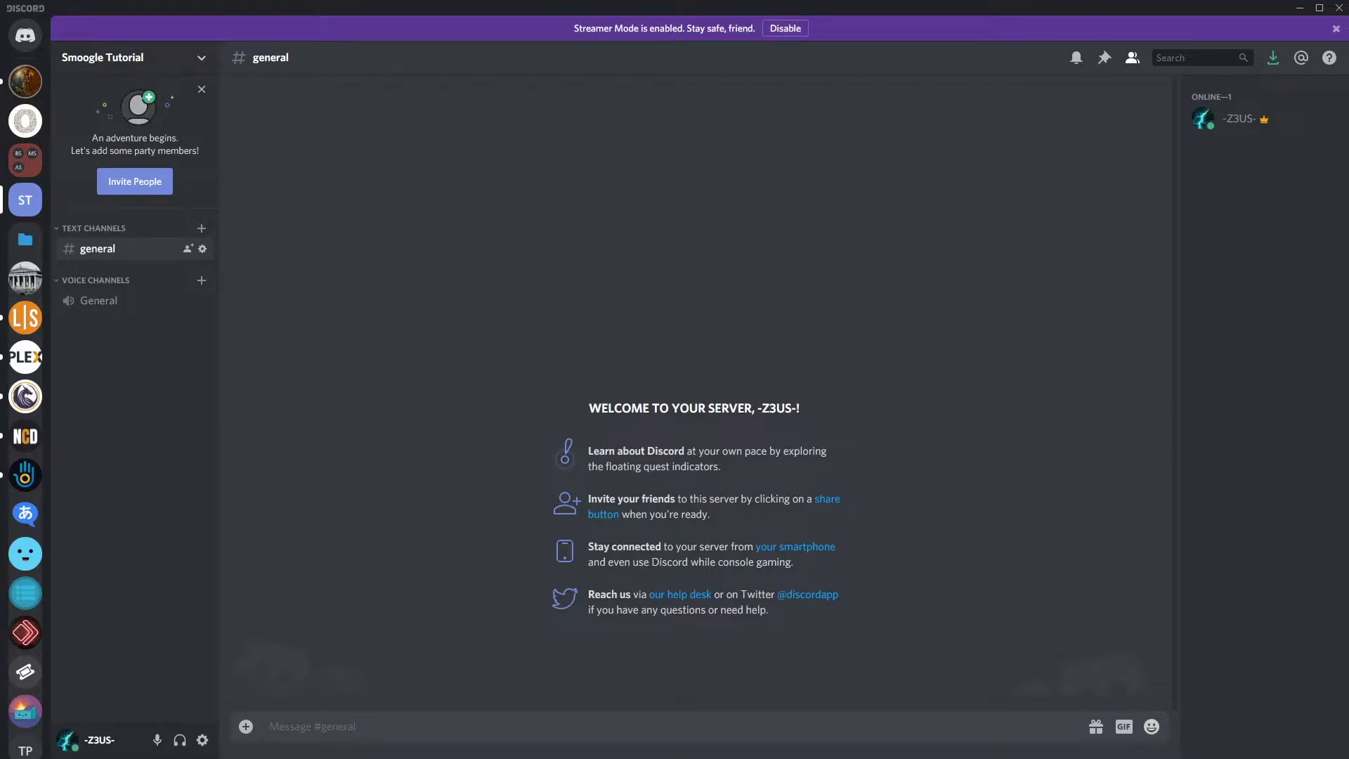
# Bring up the 'Welcome – Smoogle Translate' documentation page in Chrome.
pyautogui.scroll(-2, 25, 380)
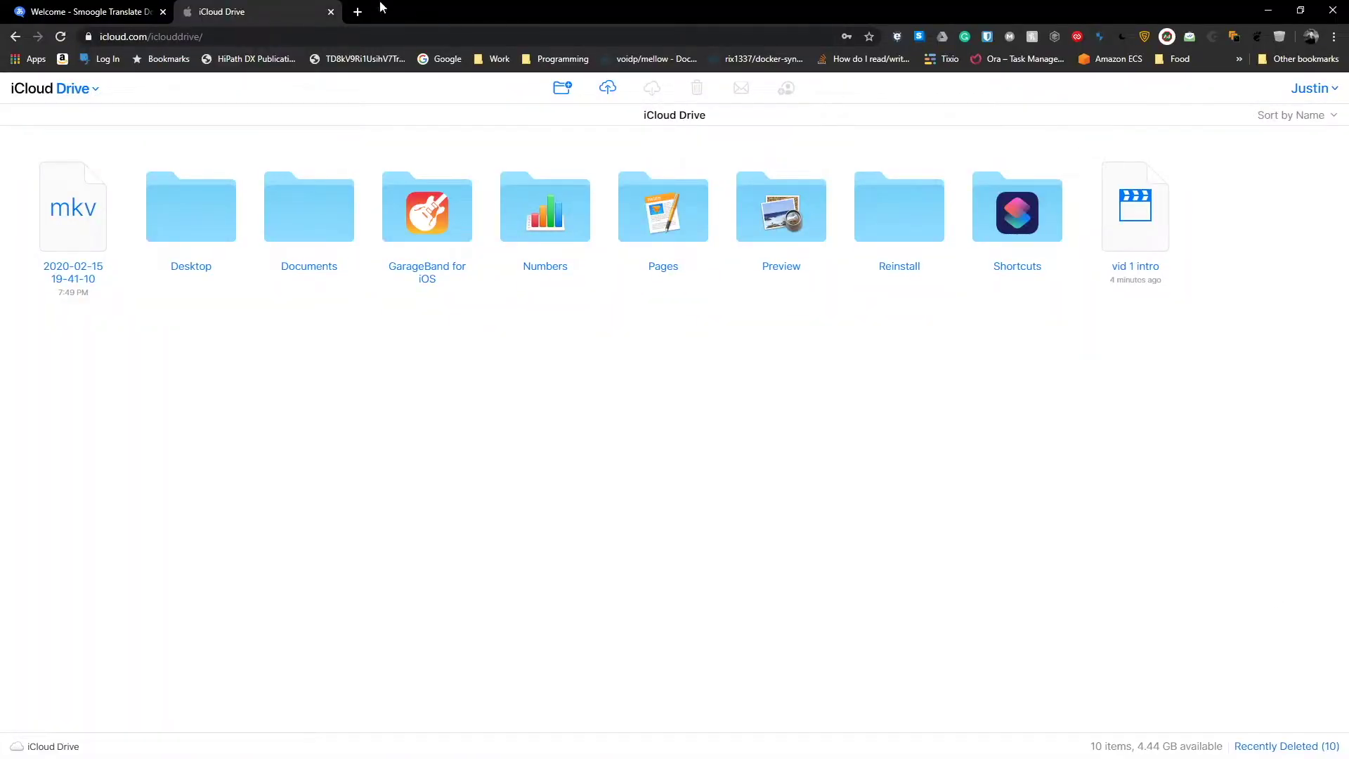
pyautogui.click(86, 10)
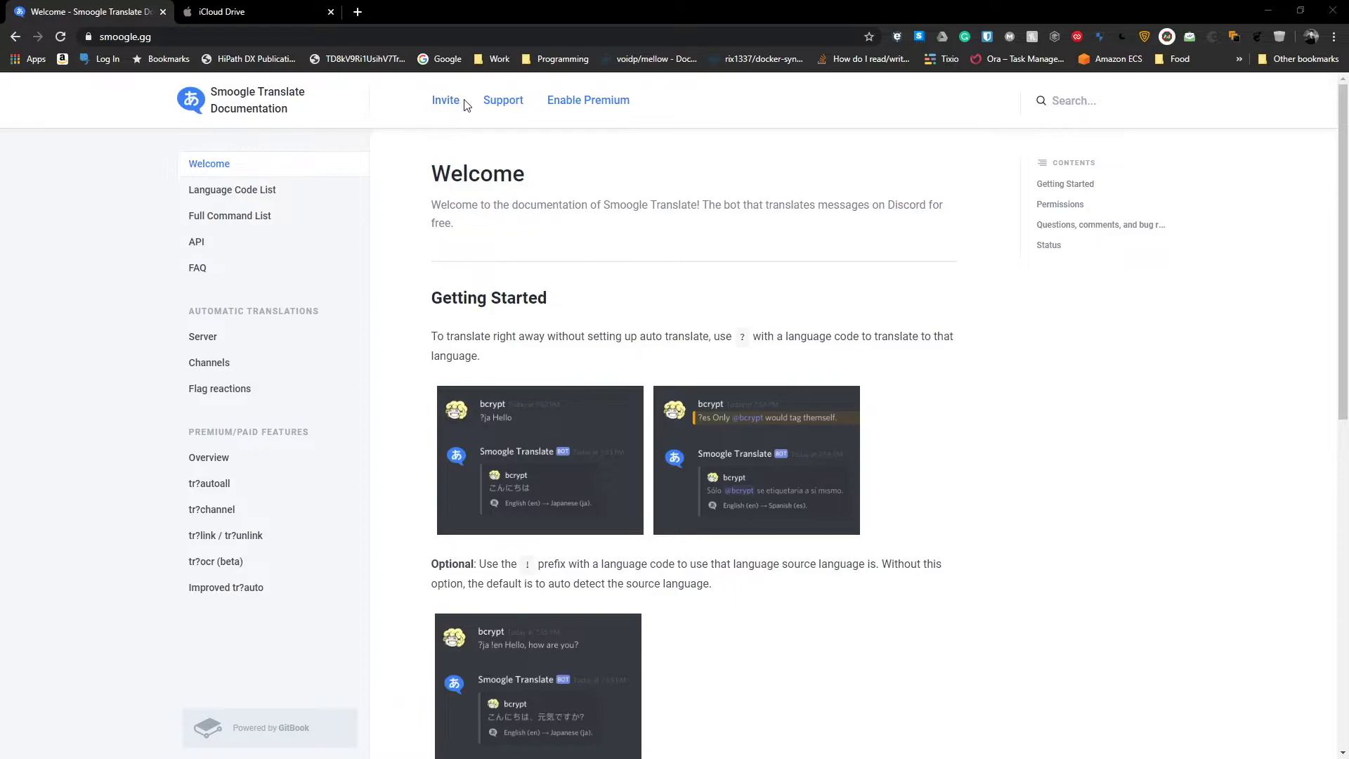
# Invite Smoogle Translate to the Smoogle Tutorial server, authorizing it and passing the reCAPTCHA.
pyautogui.click(433, 101)
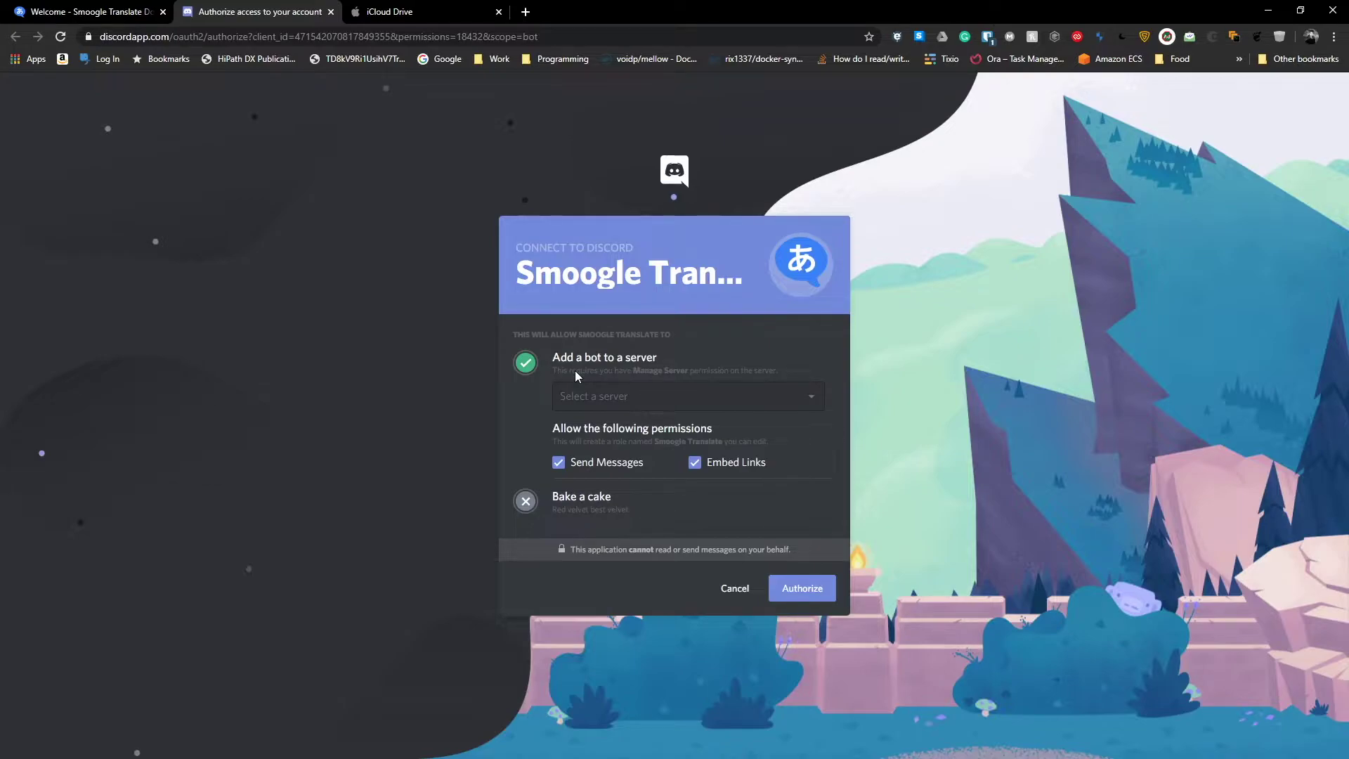
pyautogui.click(612, 396)
pyautogui.scroll(-2, 643, 450)
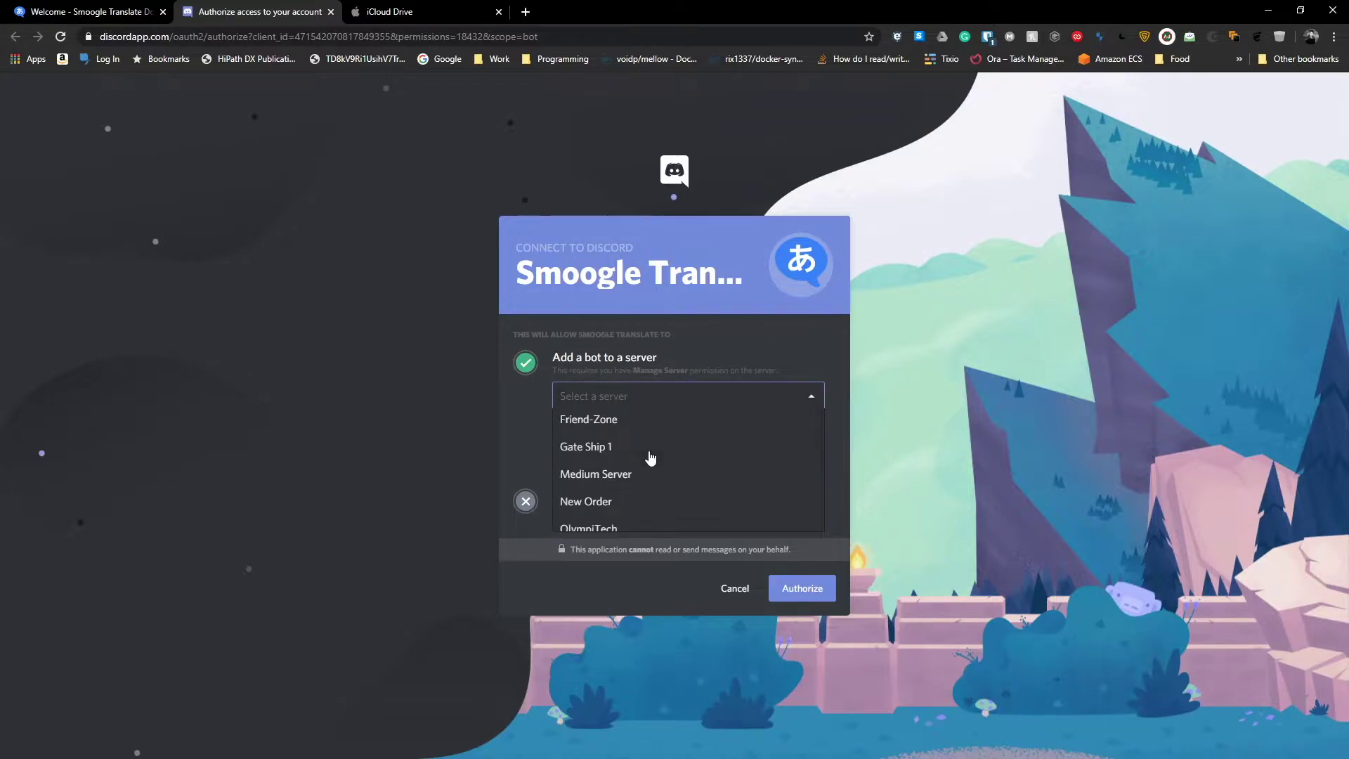
pyautogui.scroll(-2, 650, 457)
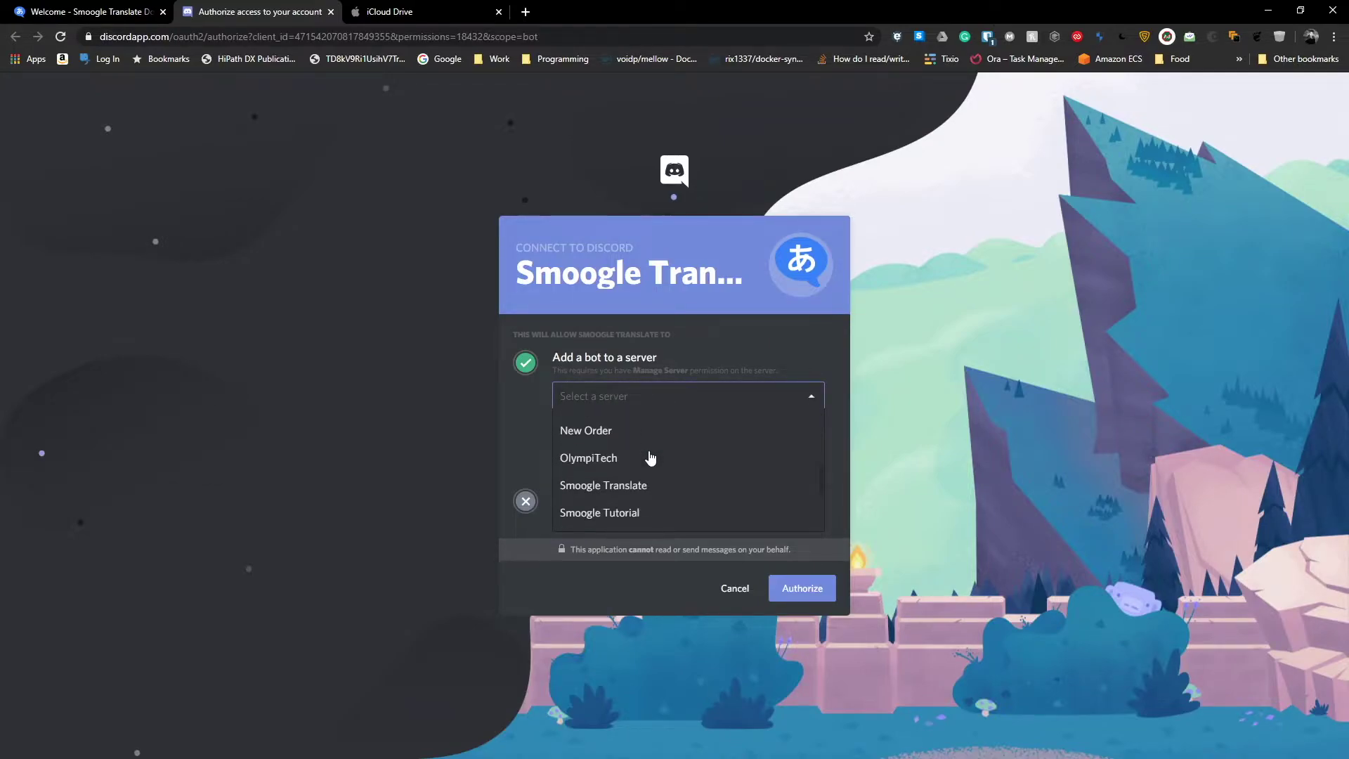
pyautogui.click(604, 513)
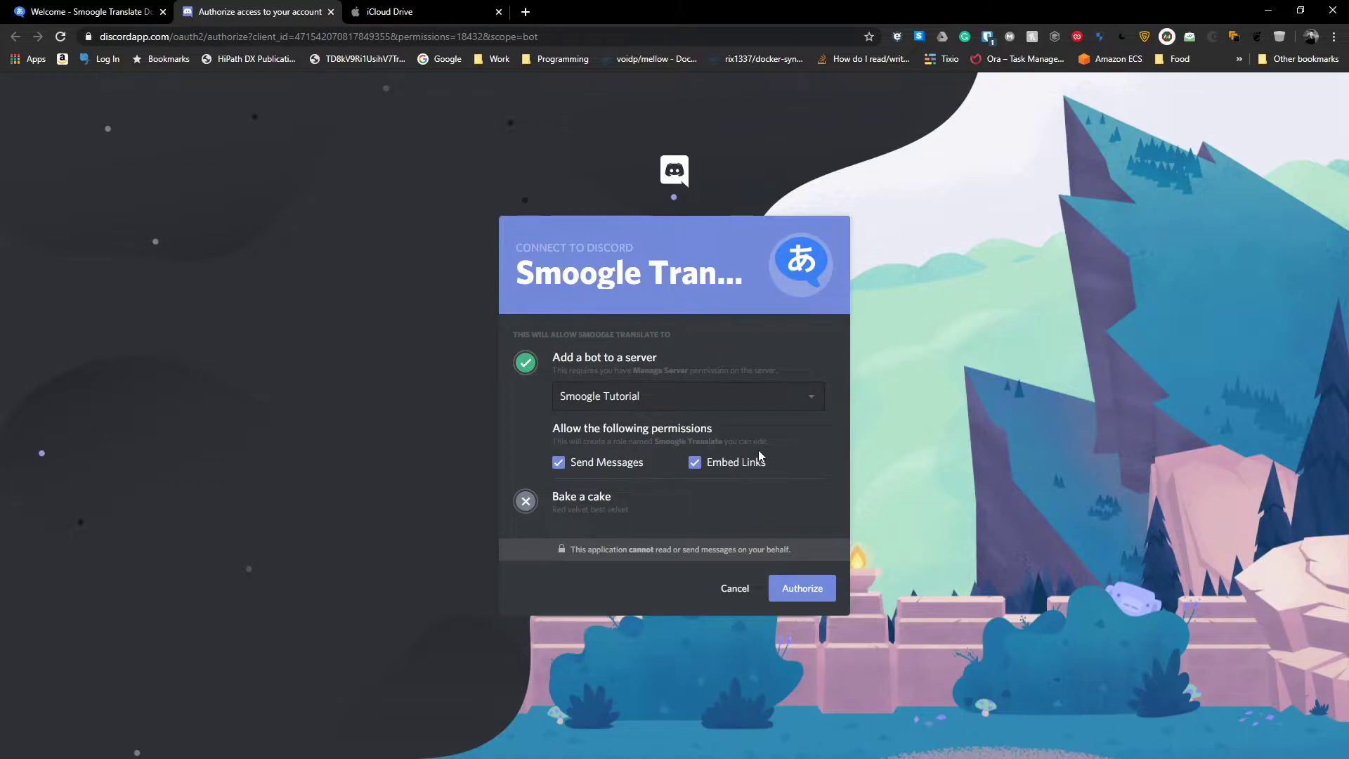
pyautogui.click(797, 599)
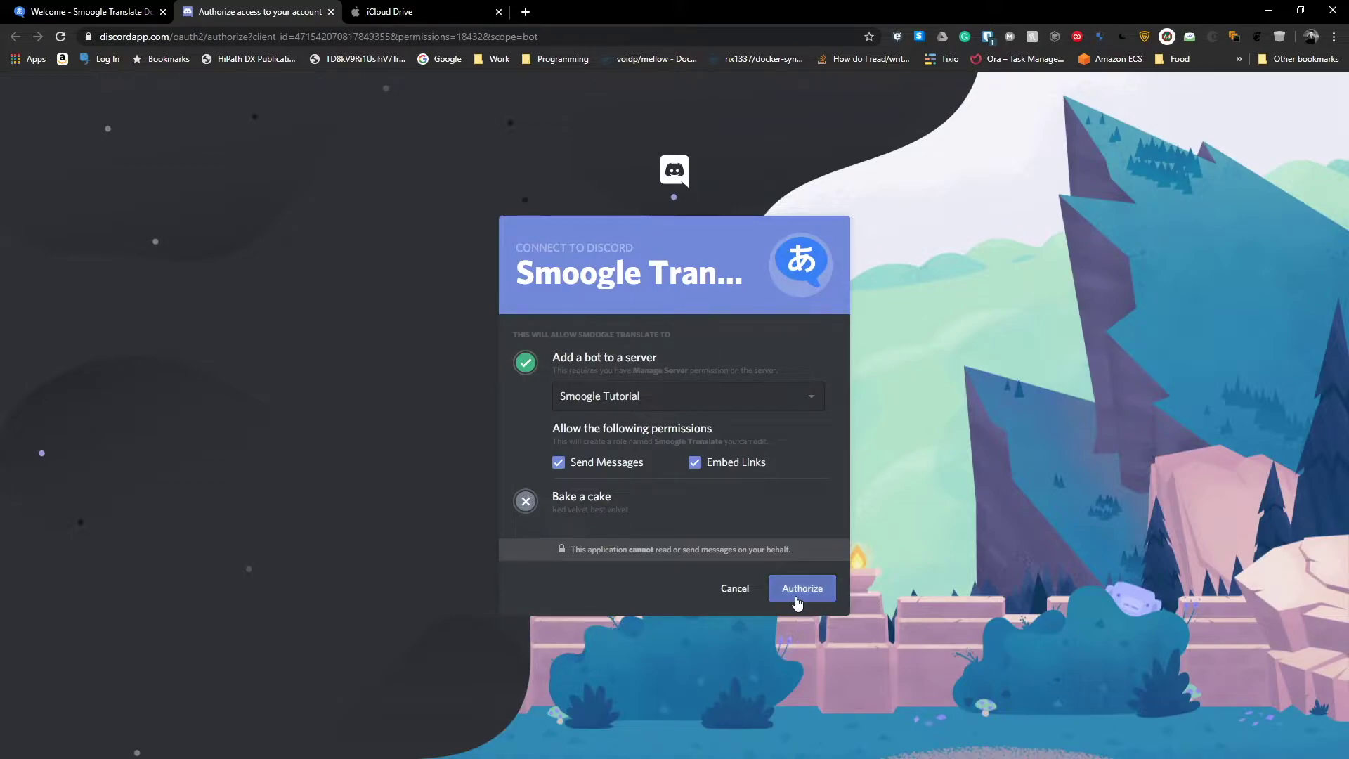
pyautogui.click(574, 483)
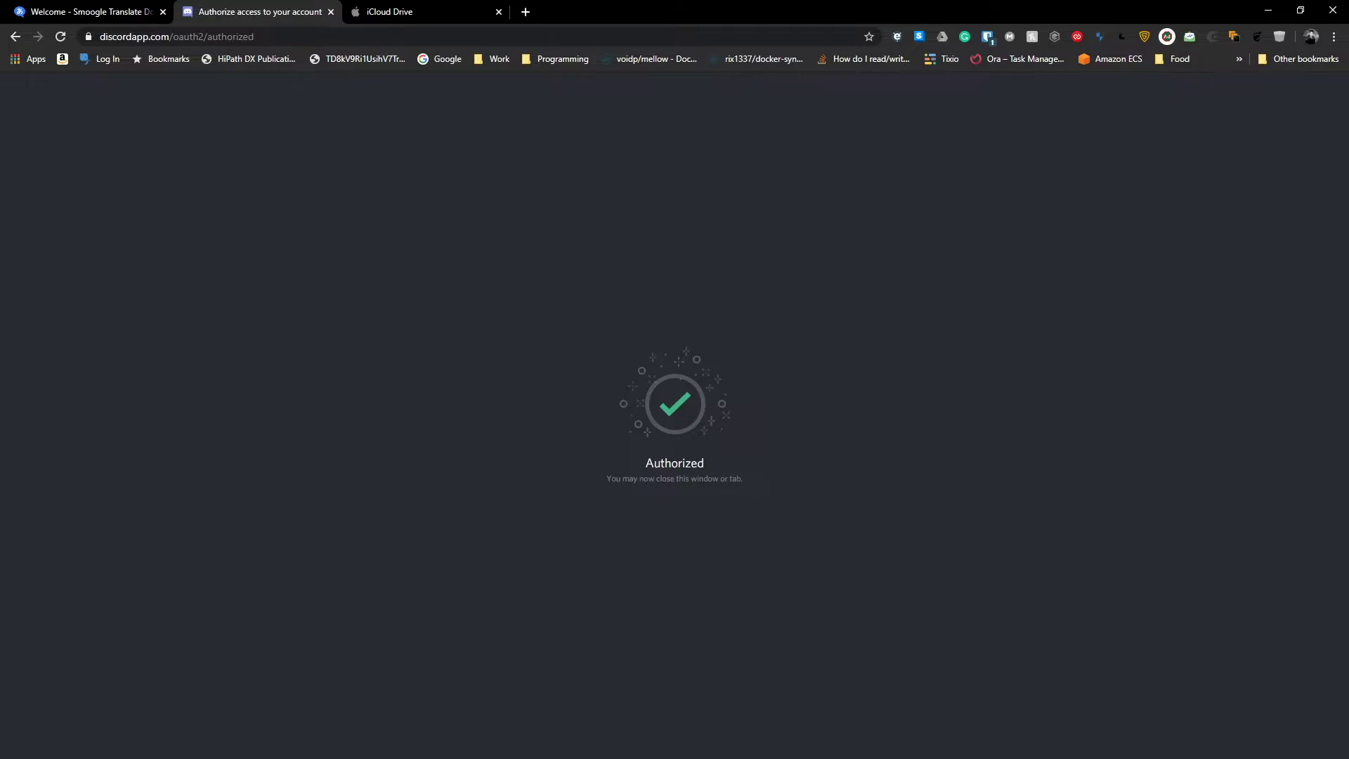
# Send tr?help in #general to get the bot's command list, then return to Chrome.
pyautogui.hotkey('alt', 'Tab')
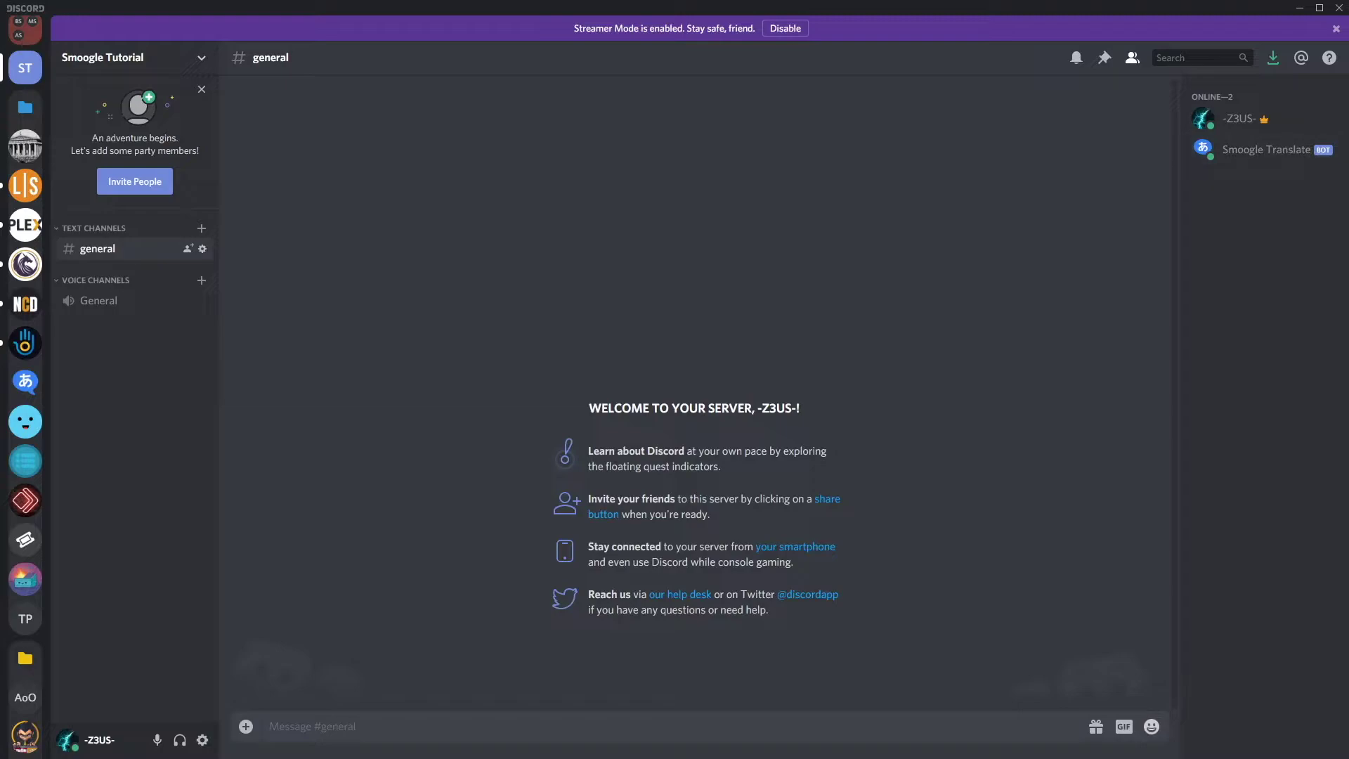
pyautogui.click(829, 726)
pyautogui.write('tr?help')
pyautogui.press('Return')
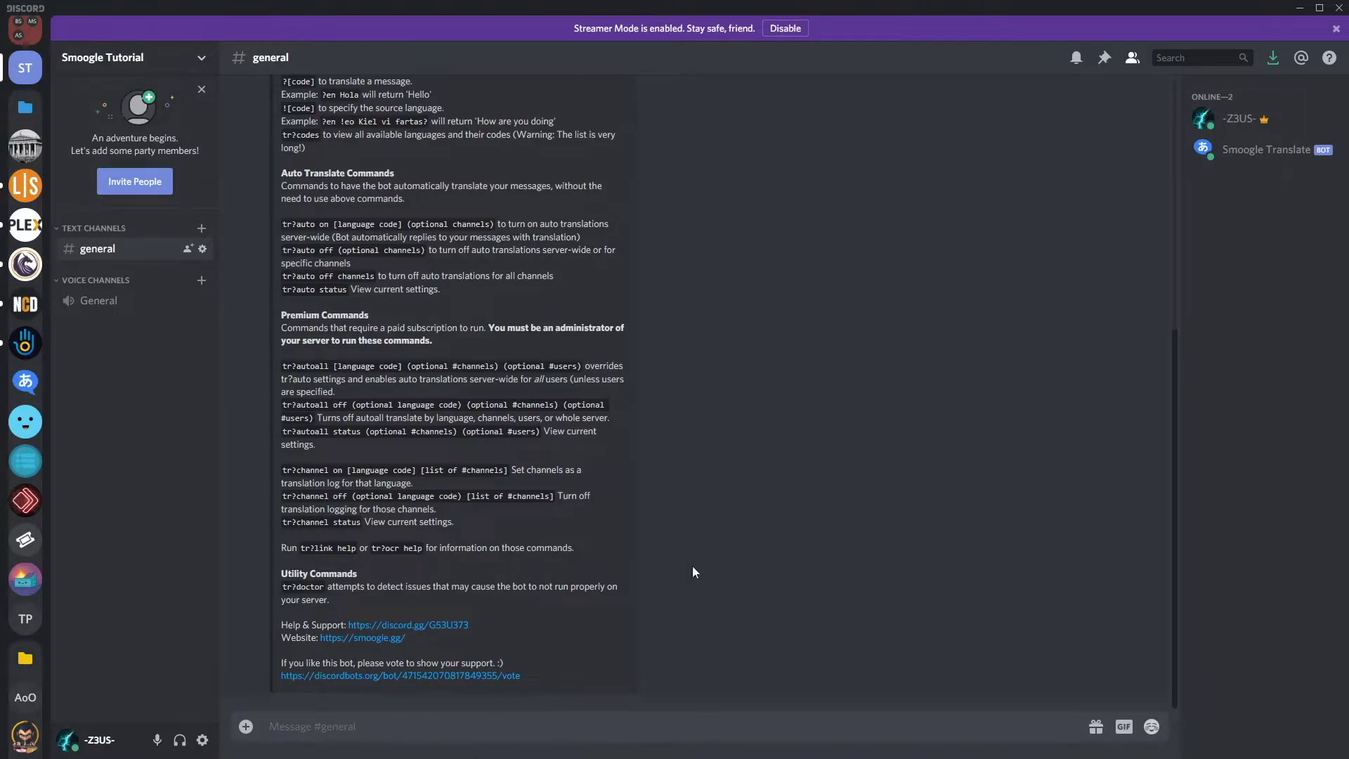
pyautogui.hotkey('alt', 'Tab')
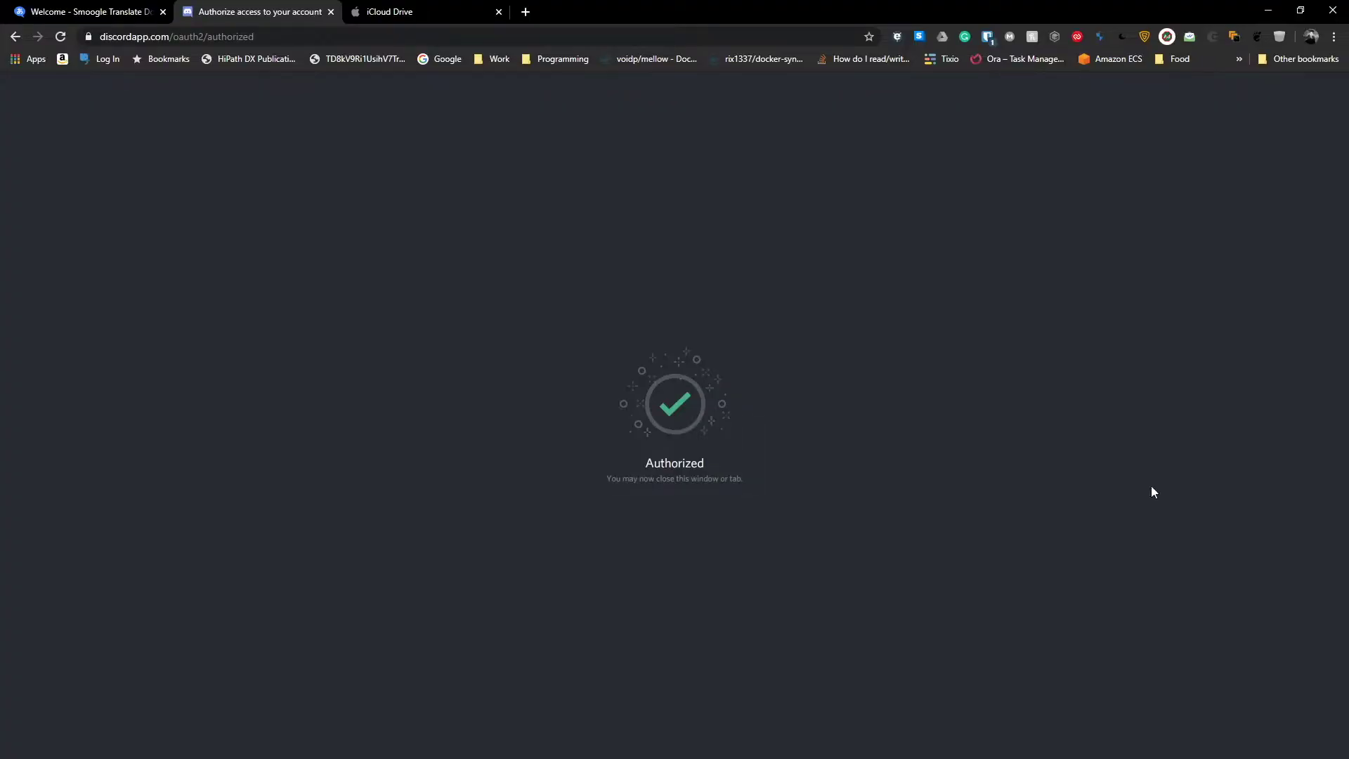
# Open the docs' Full Command List page and highlight the translate command's description.
pyautogui.click(113, 12)
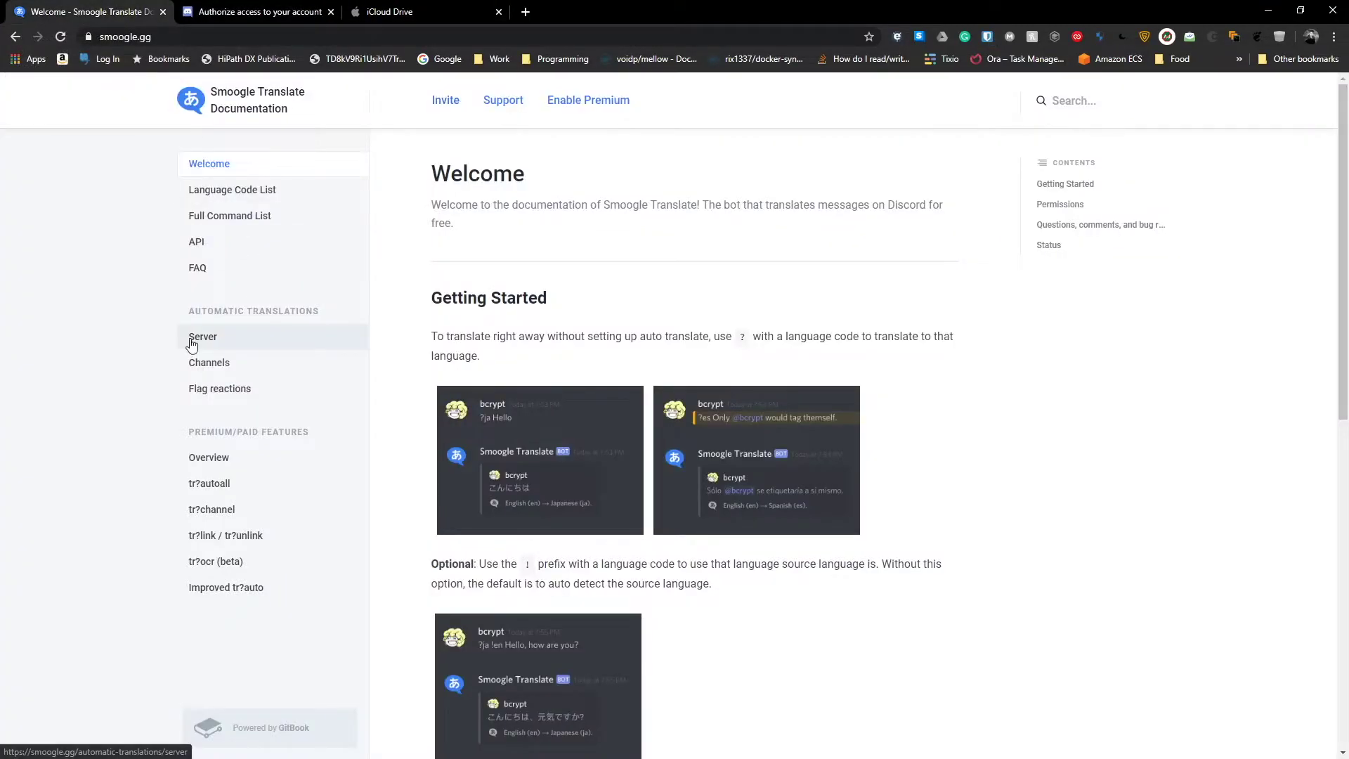
pyautogui.click(217, 214)
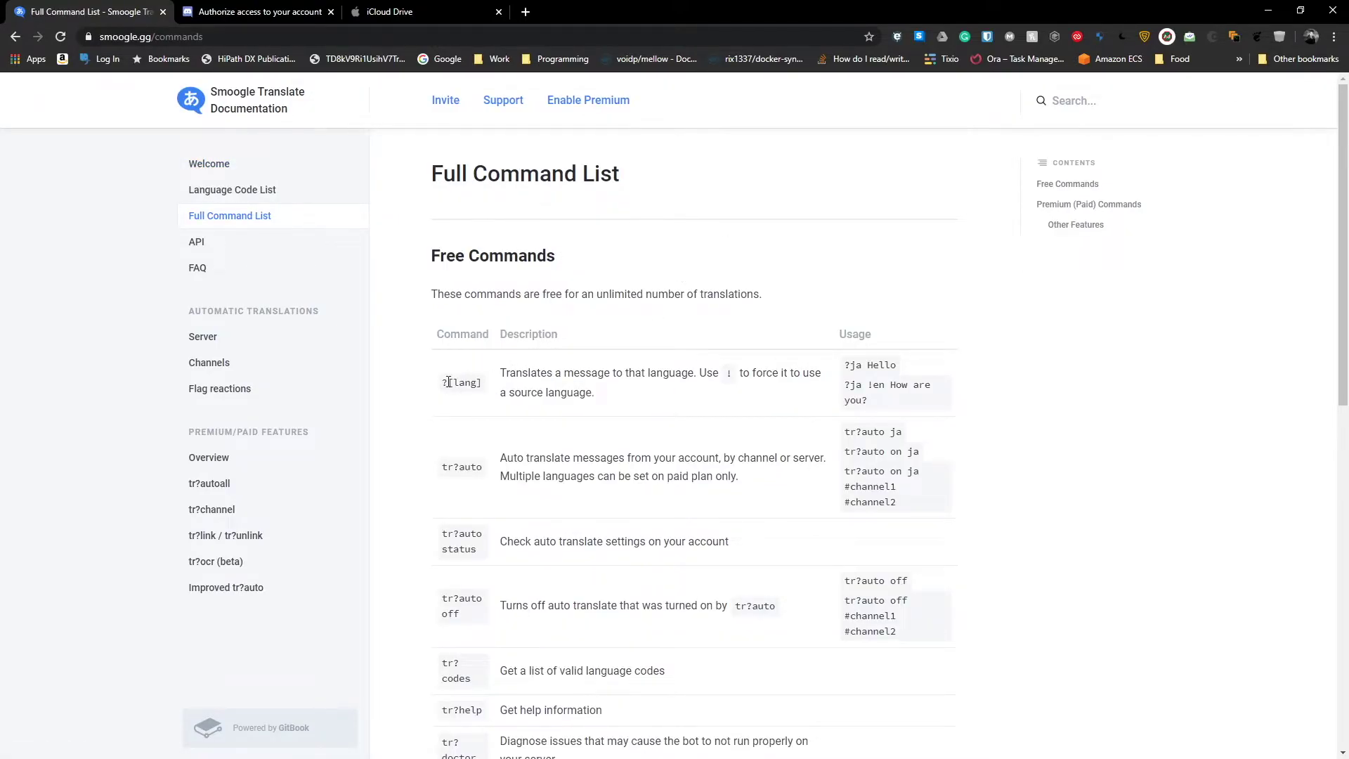
pyautogui.moveTo(502, 373); pyautogui.dragTo(691, 371)
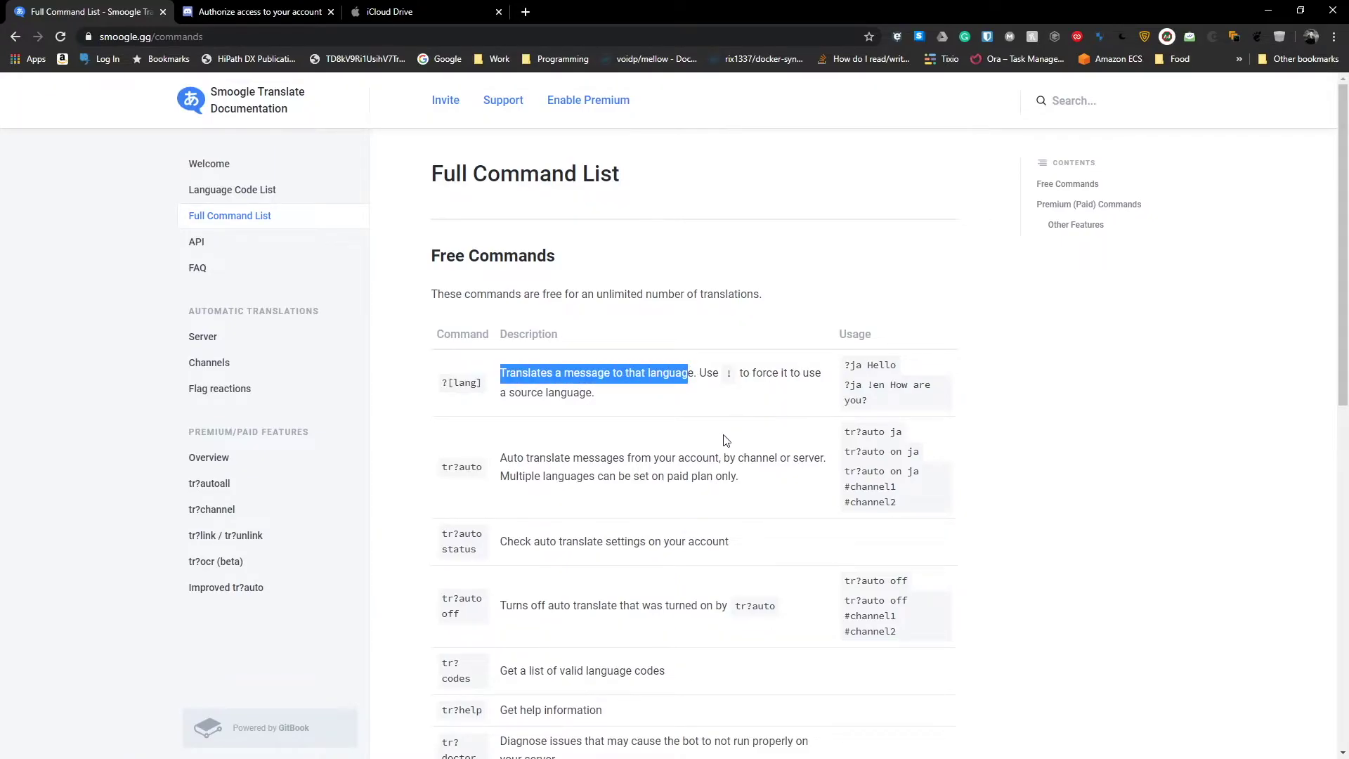
pyautogui.click(443, 469)
# Highlight the tr?auto, tr?auto status and tr?auto off commands, then scroll to Premium Commands.
pyautogui.moveTo(444, 468); pyautogui.dragTo(482, 467)
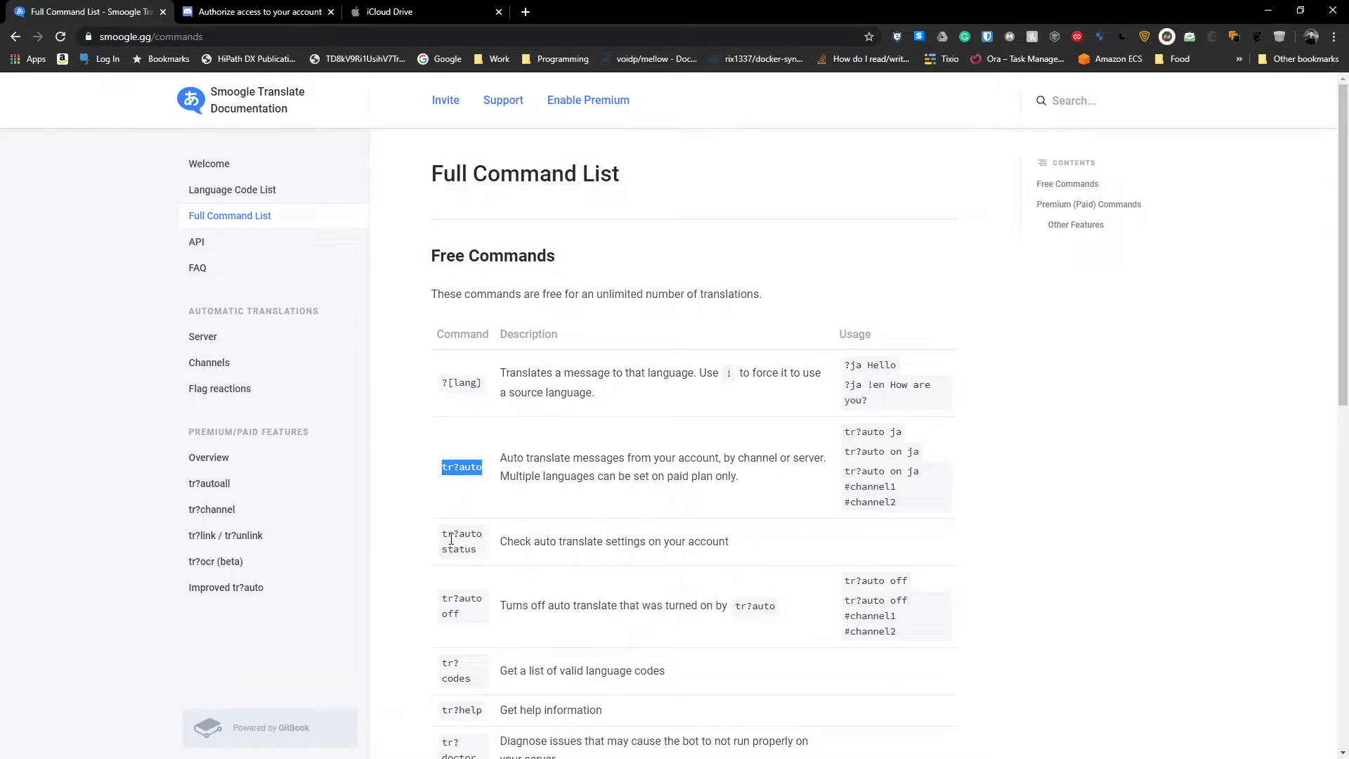
pyautogui.moveTo(443, 534); pyautogui.dragTo(485, 553)
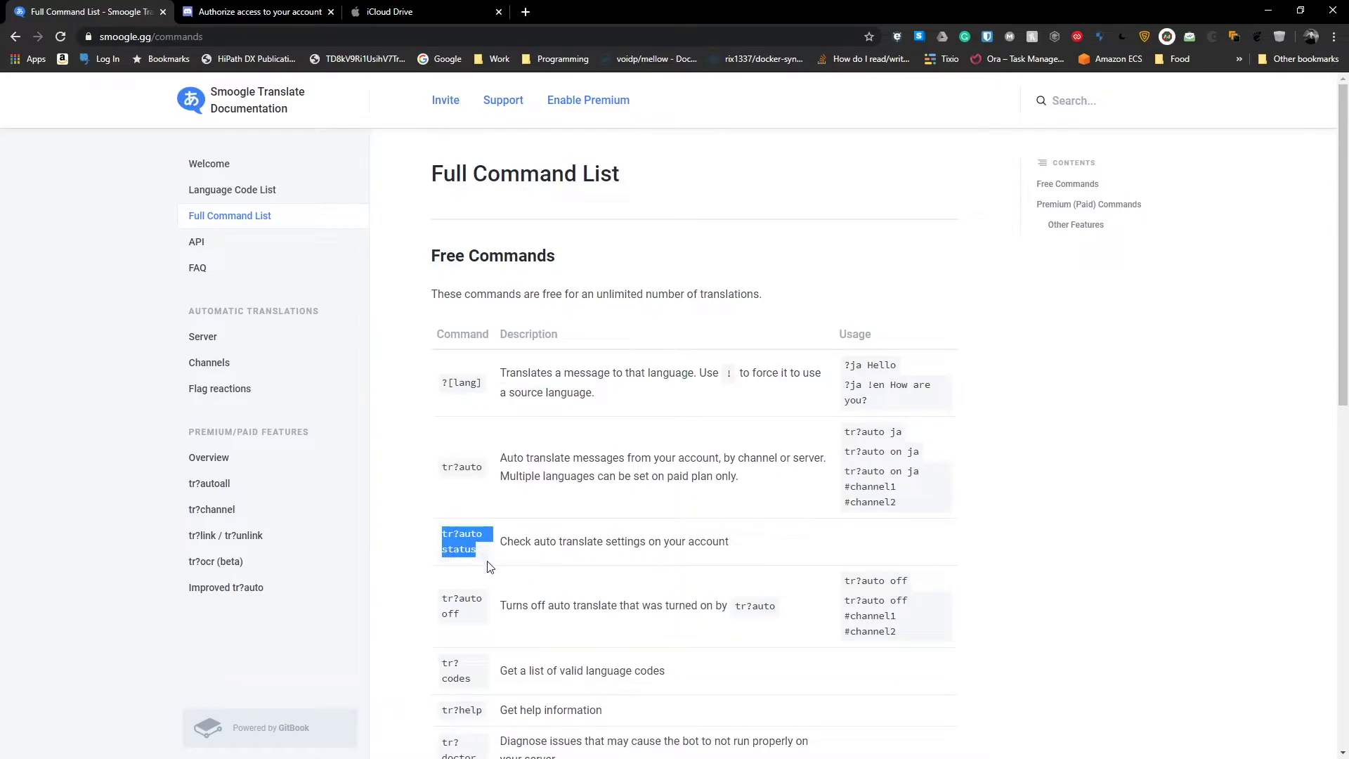
pyautogui.moveTo(479, 617); pyautogui.dragTo(441, 596)
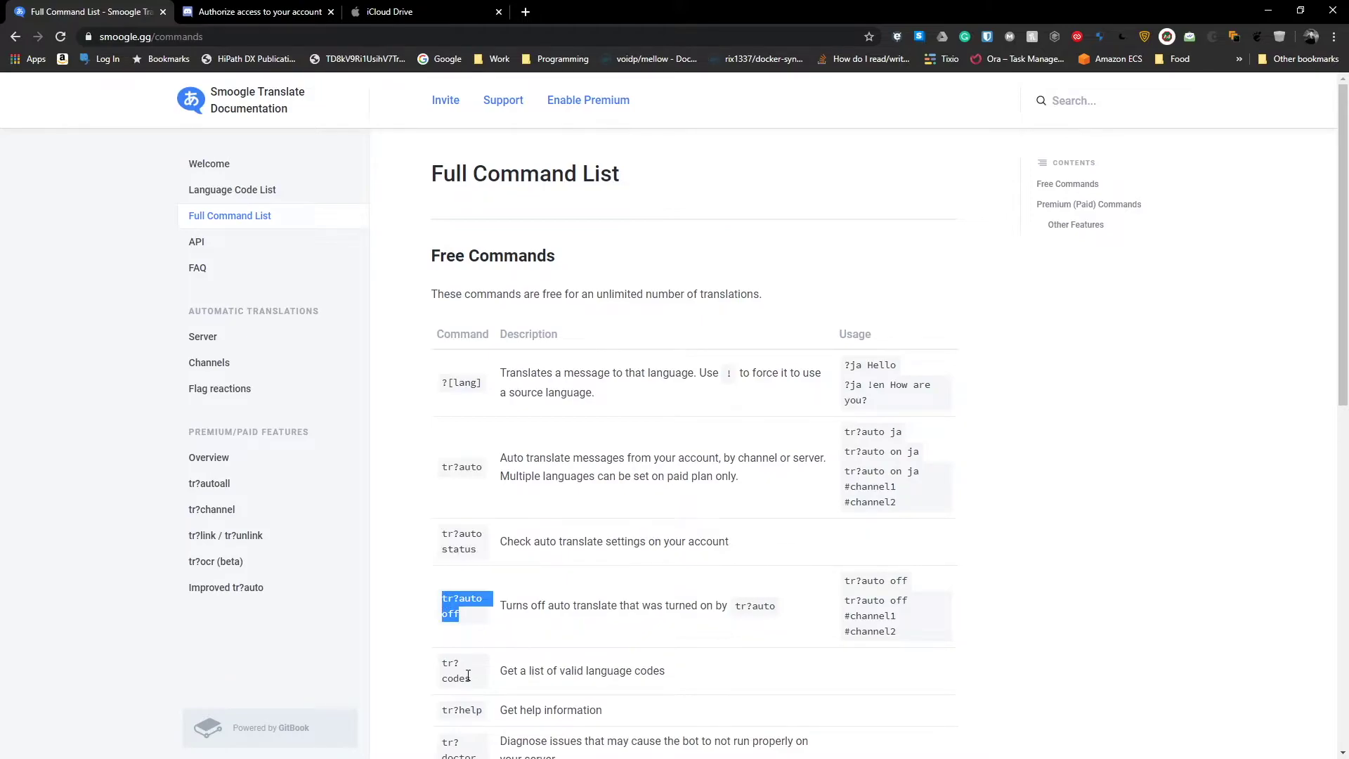
pyautogui.moveTo(453, 662); pyautogui.dragTo(465, 679)
pyautogui.scroll(-3, 545, 447)
pyautogui.scroll(-1, 545, 448)
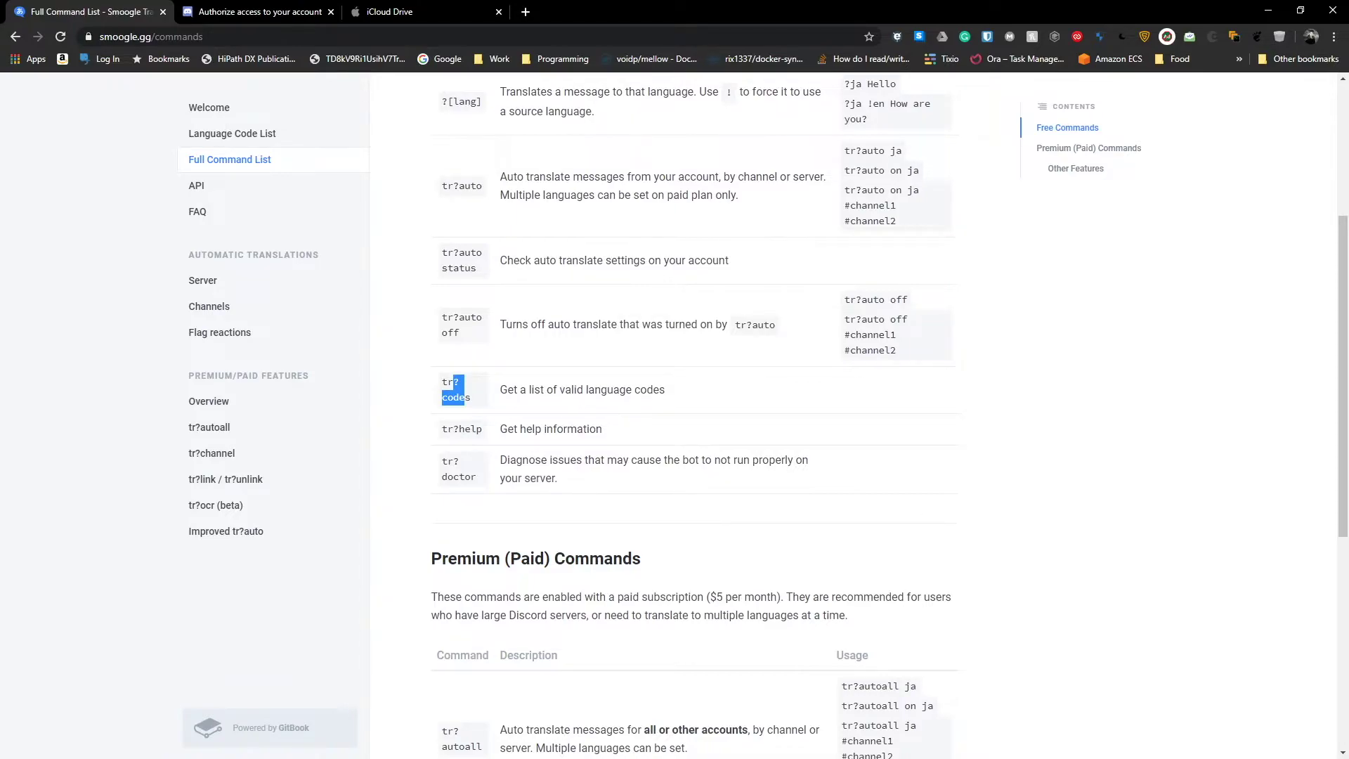
# Back in Discord, send '?fr hello' to translate hello into French.
pyautogui.hotkey('alt', 'Tab')
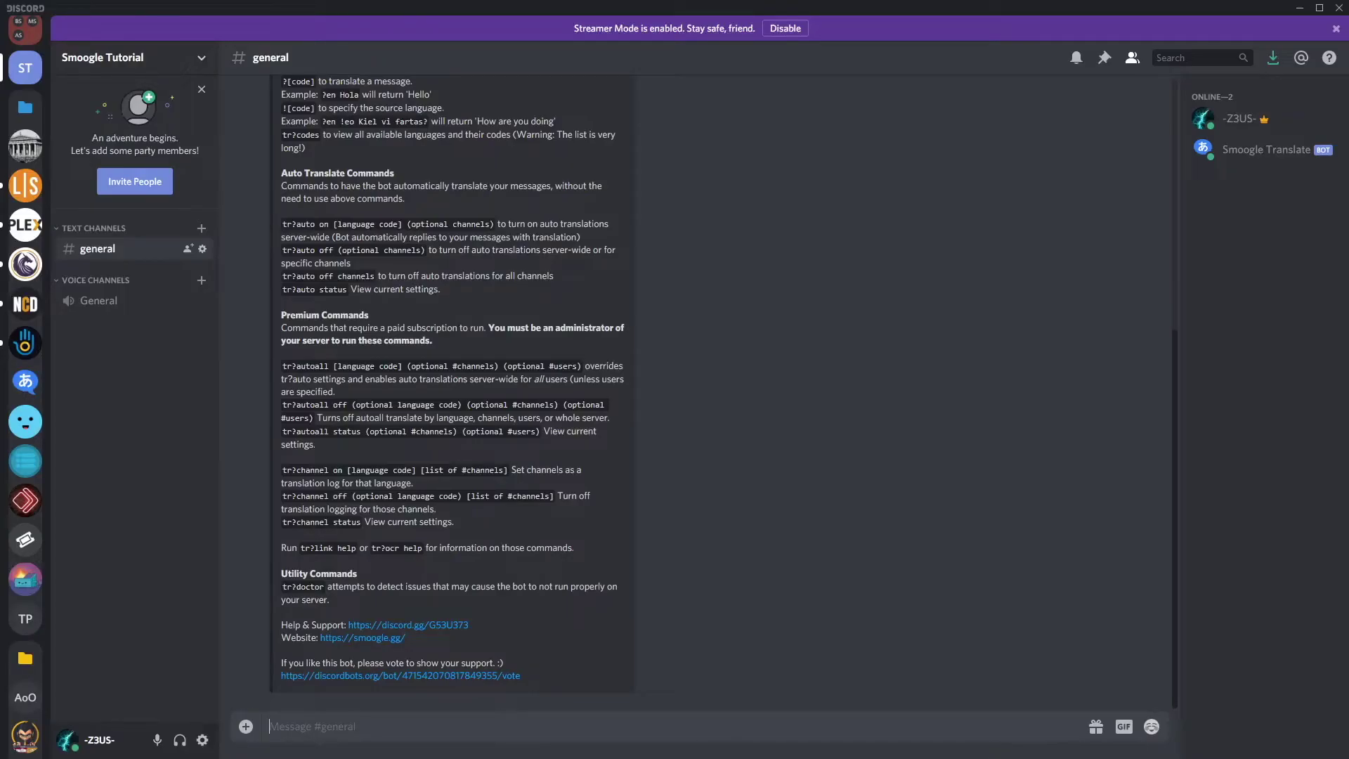
pyautogui.write('?fr hello')
pyautogui.press('Return')
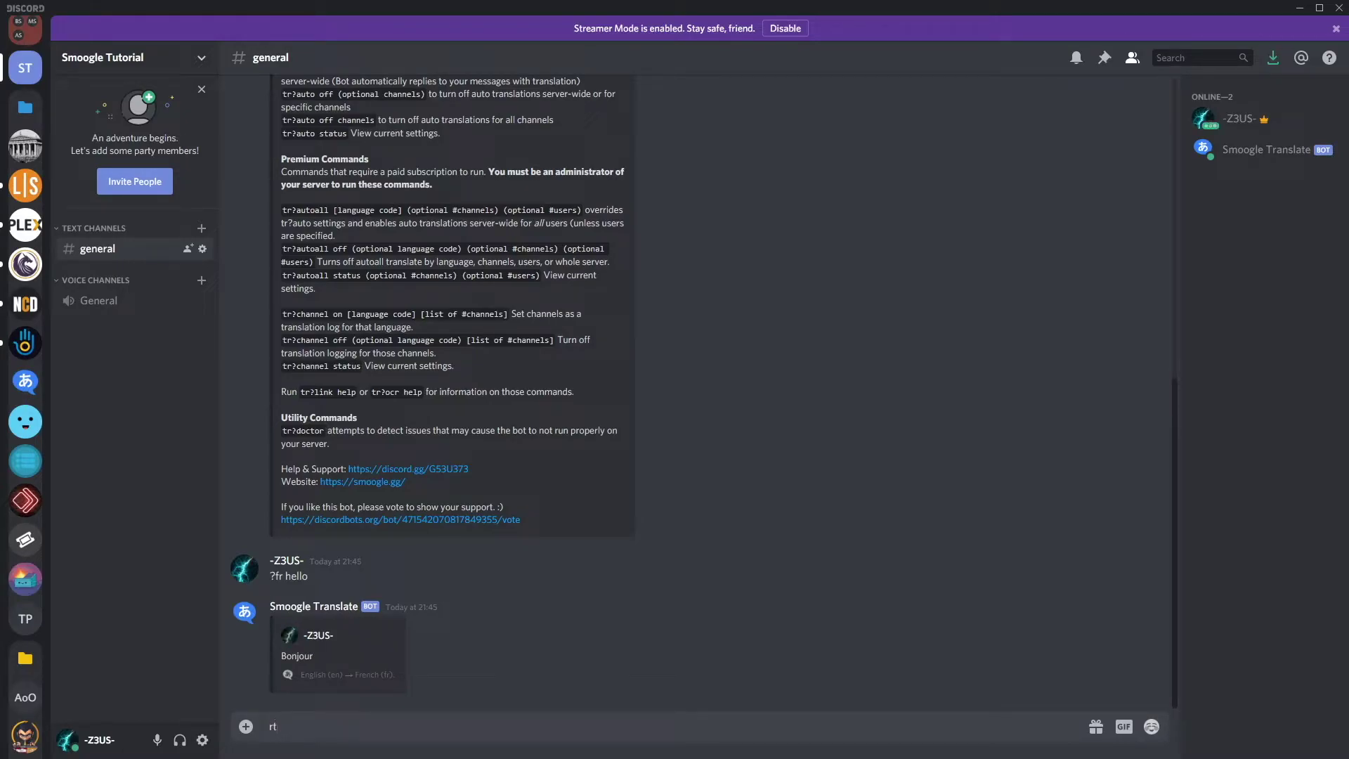
# Send tr?codes for the language code list, then '?hi Hello there' for a Hindi translation.
pyautogui.press('BackSpace')
pyautogui.press('BackSpace')
pyautogui.write('TR')
pyautogui.press('BackSpace')
pyautogui.press('BackSpace')
pyautogui.write('tr?codes')
pyautogui.press('Return')
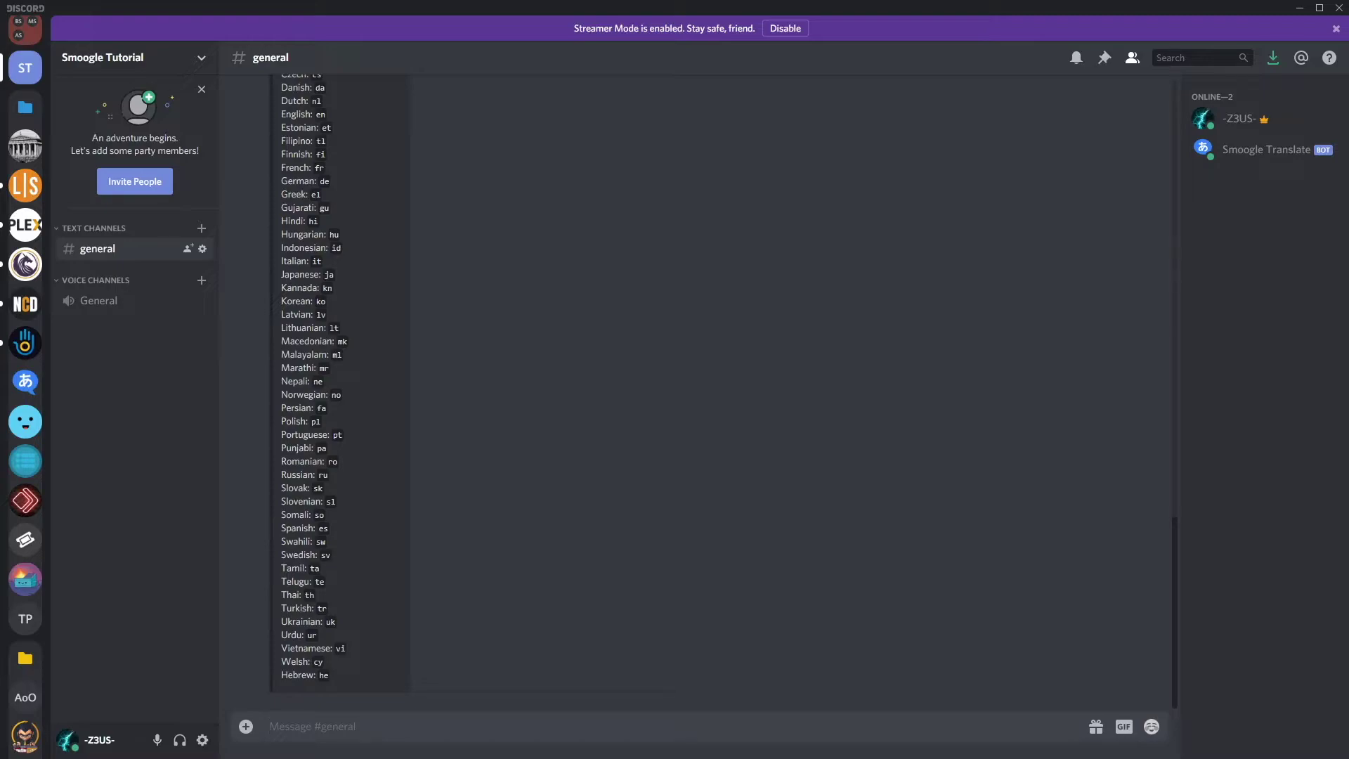
pyautogui.write('?hi Hello there')
pyautogui.press('Return')
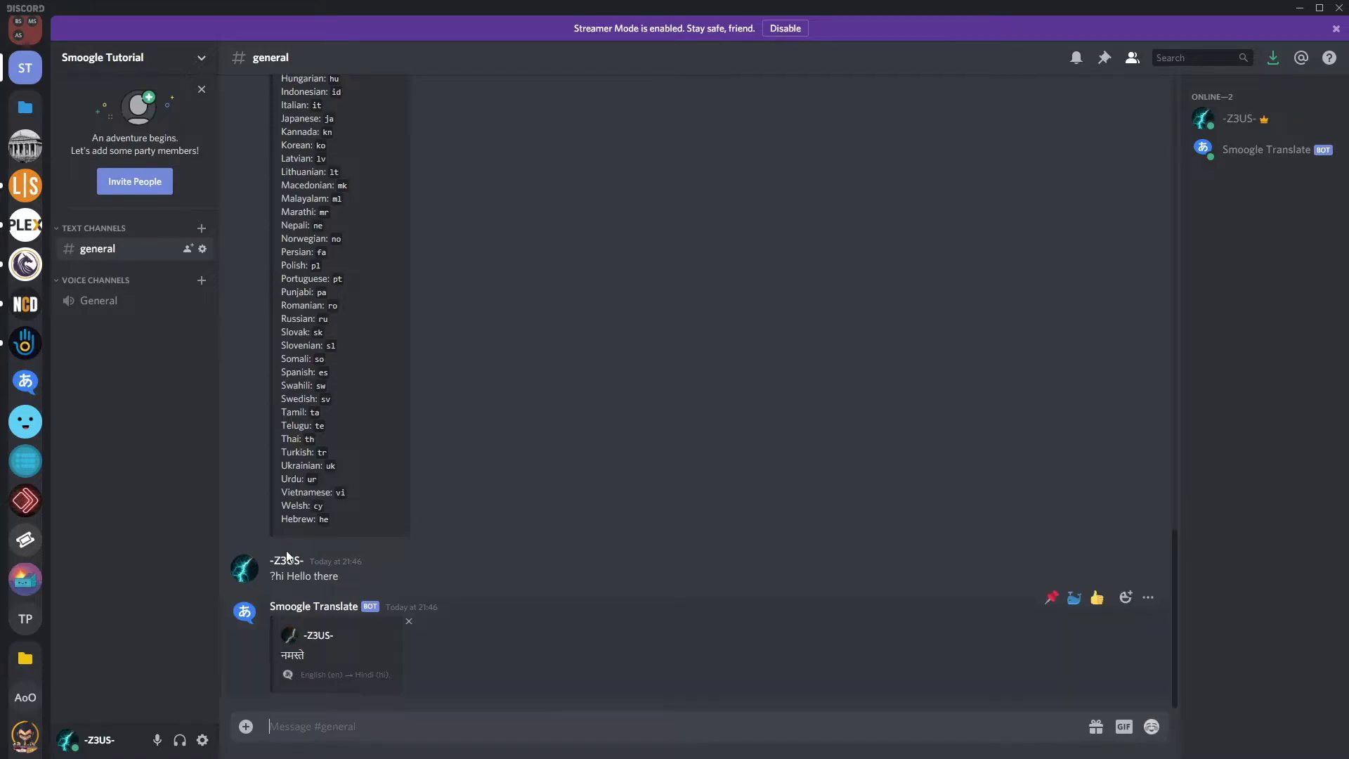
# Open the Smoogle Translate role in Server Settings and scroll to its Send Messages and Embed Links permissions.
pyautogui.rightClick(30, 82)
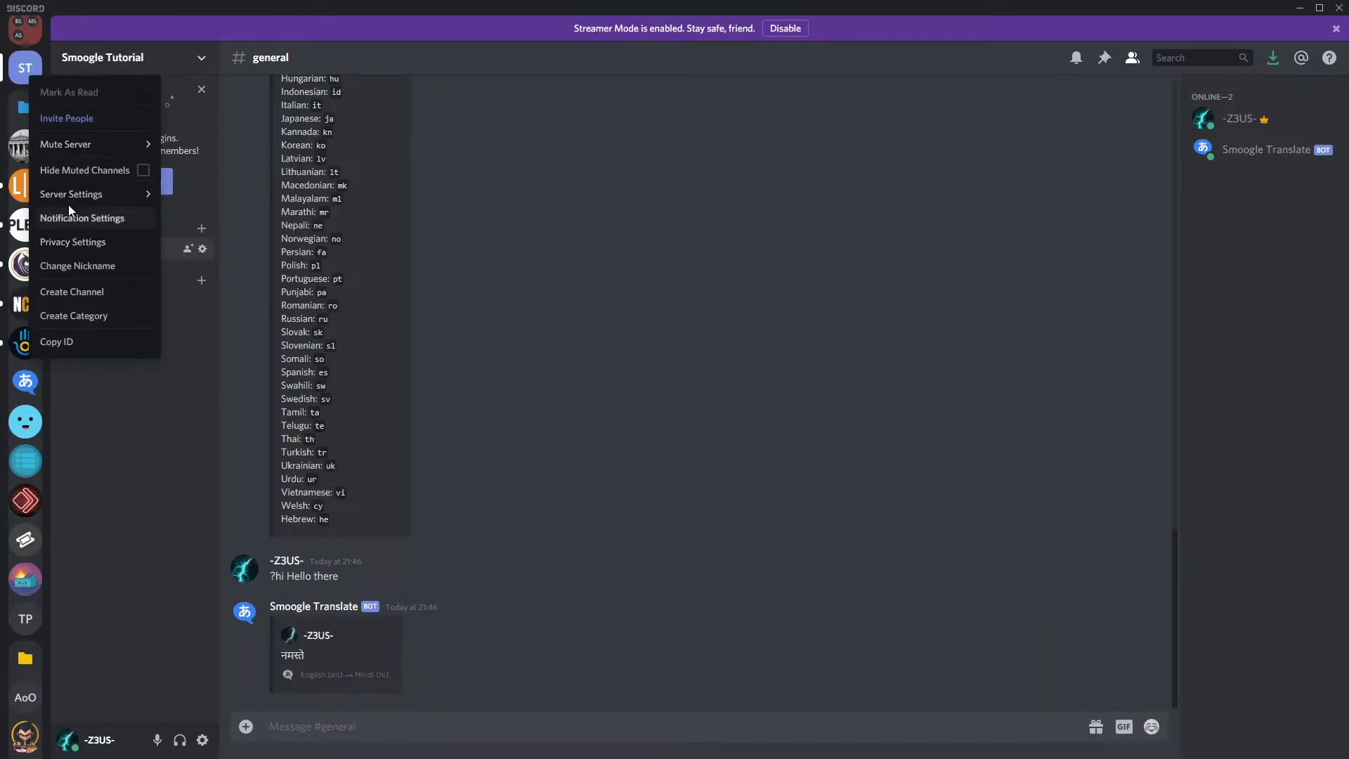
pyautogui.click(98, 192)
pyautogui.click(400, 111)
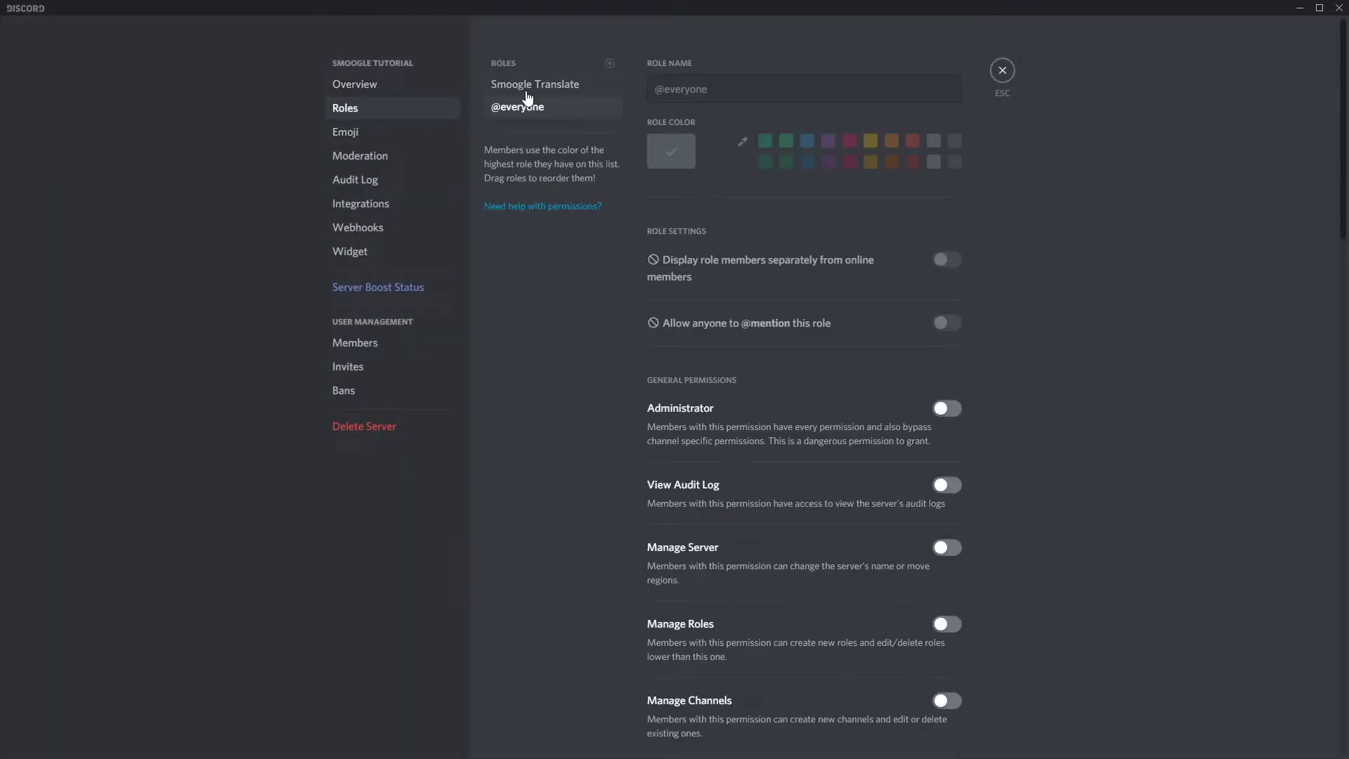
pyautogui.click(575, 92)
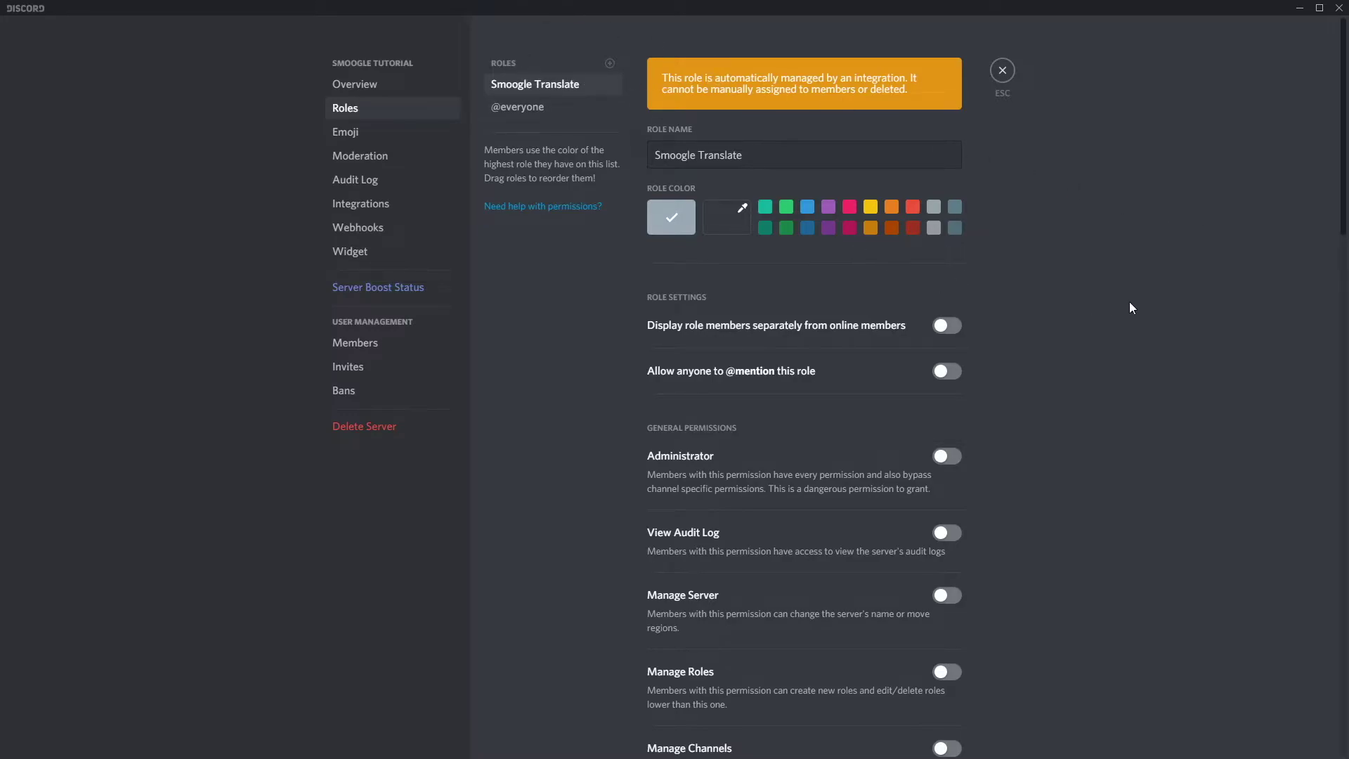
pyautogui.scroll(-8, 1138, 337)
pyautogui.scroll(-3, 1124, 421)
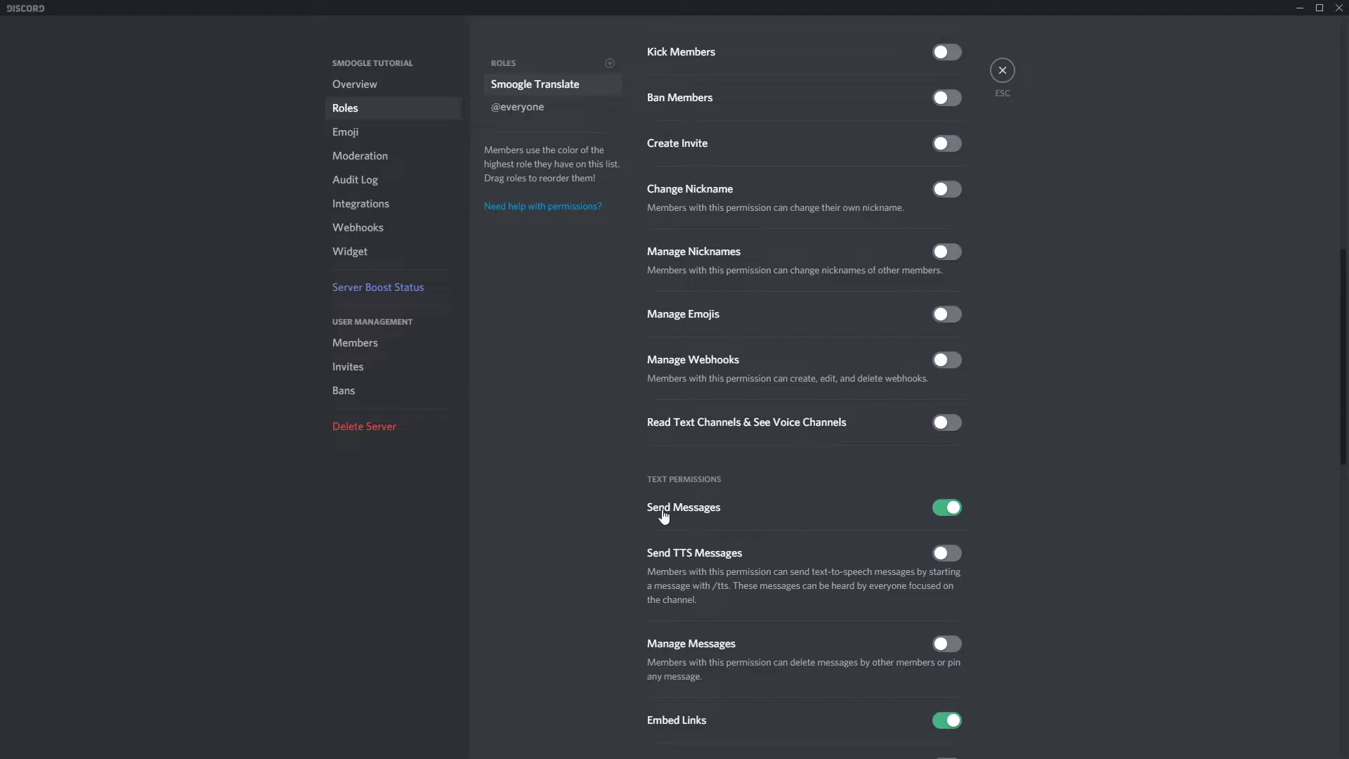
pyautogui.scroll(-4, 1061, 465)
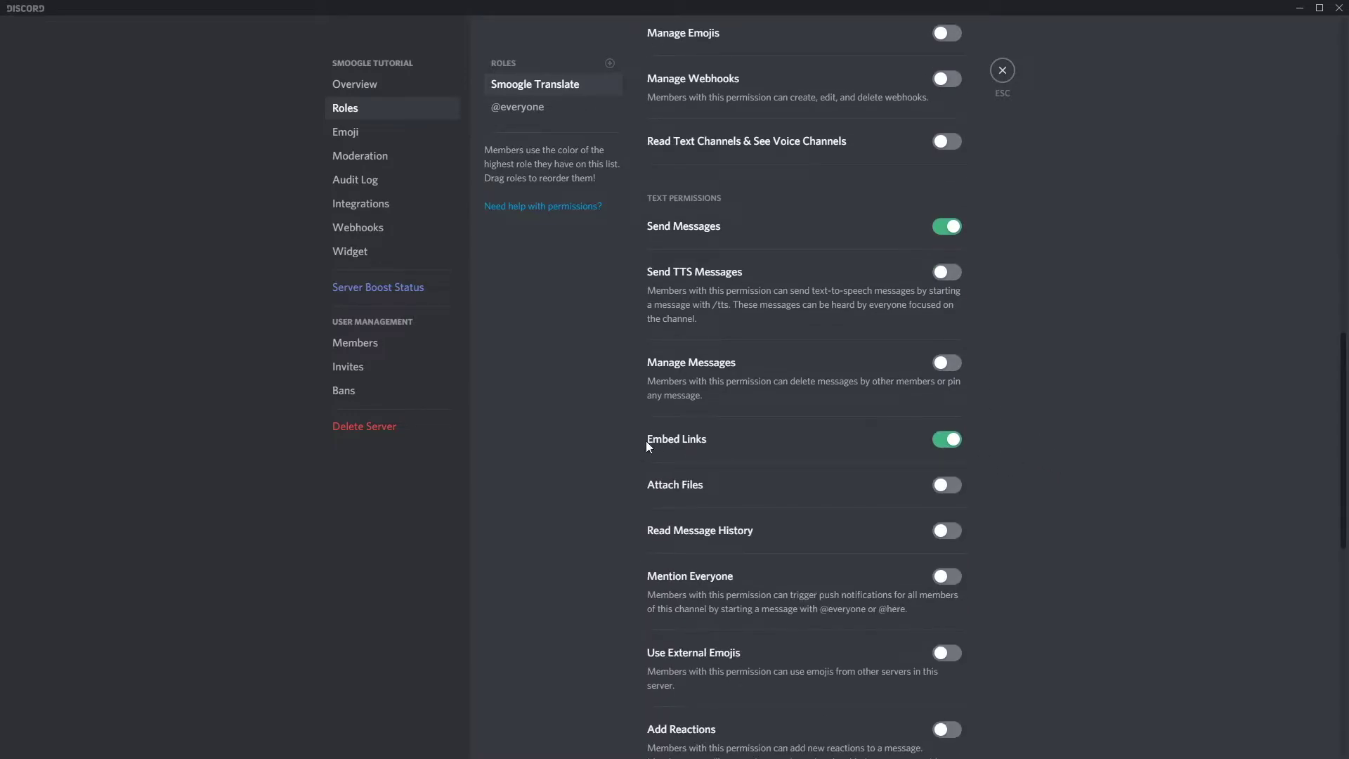